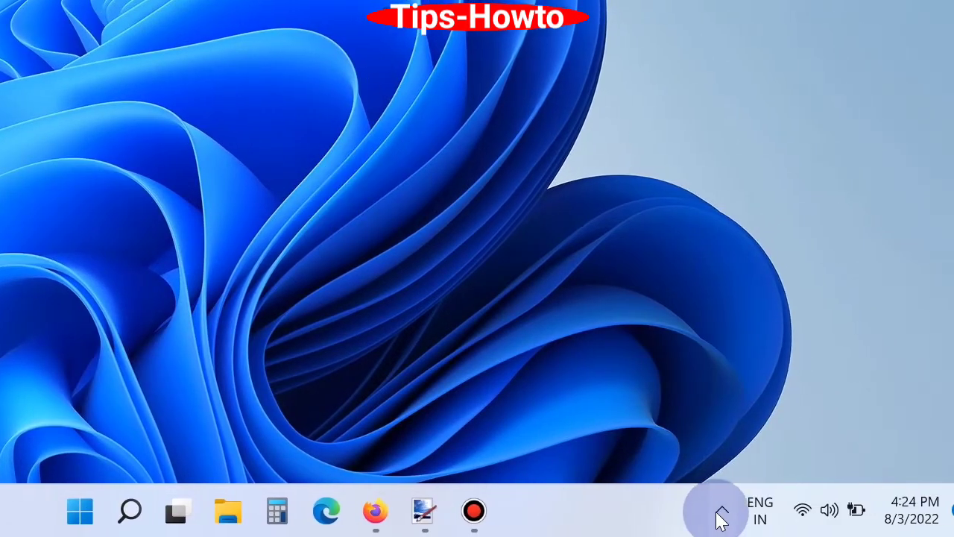
# In Windows Security, choose Full scan under Virus & threat protection scan options.
pyautogui.click(814, 510)
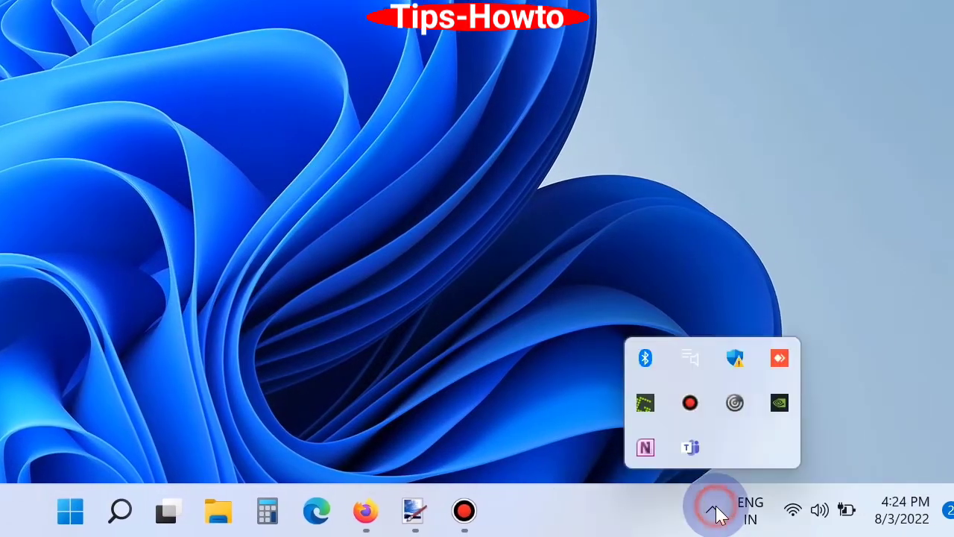
pyautogui.click(715, 364)
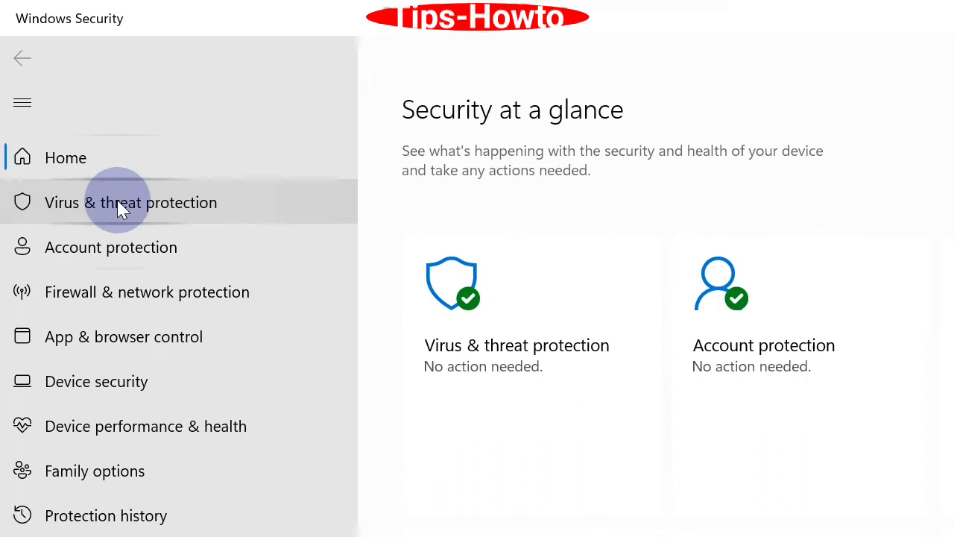
pyautogui.click(79, 207)
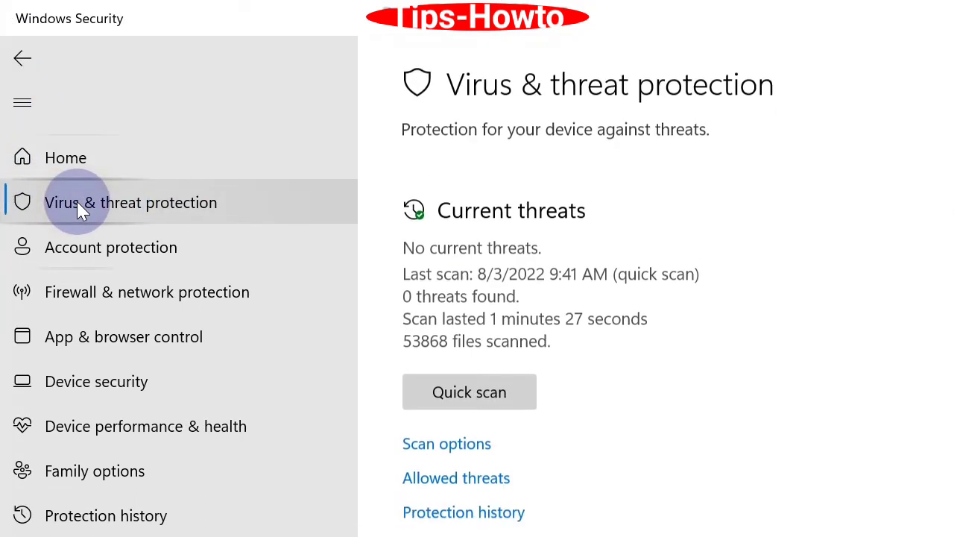
pyautogui.click(440, 446)
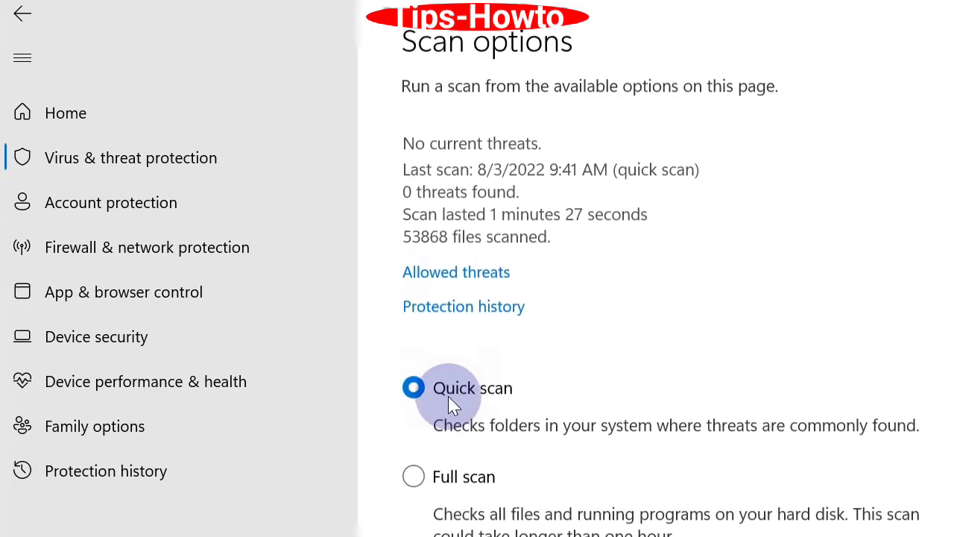
pyautogui.scroll(-2, 477, 387)
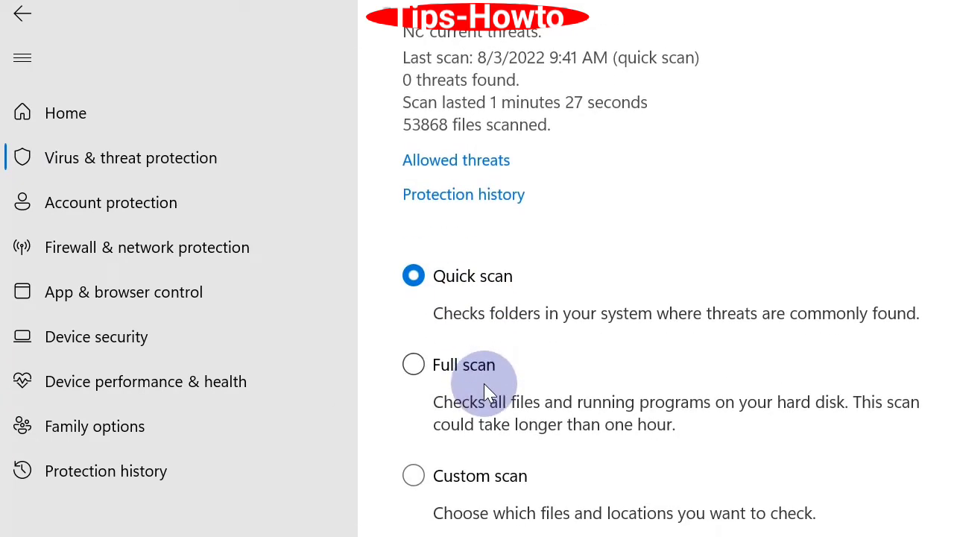
pyautogui.click(412, 367)
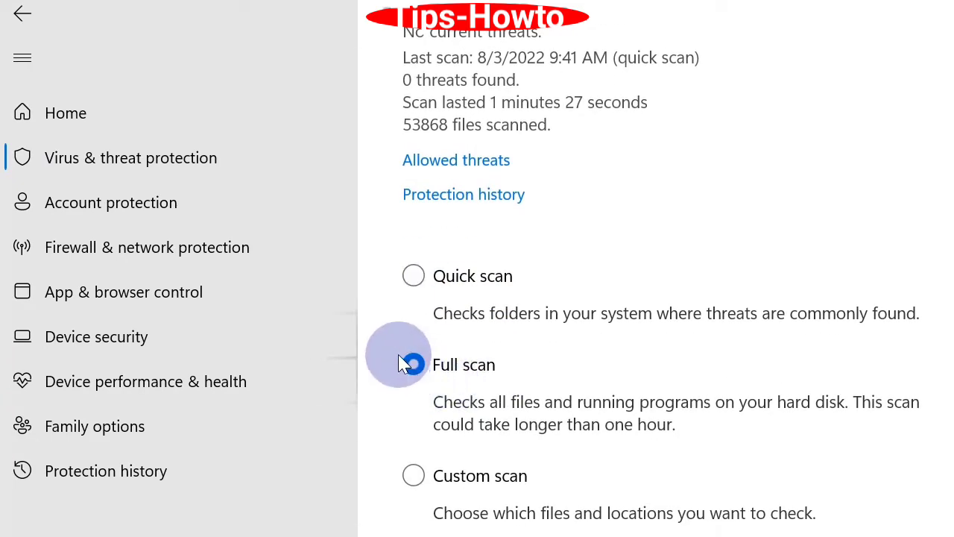
pyautogui.scroll(-3, 485, 389)
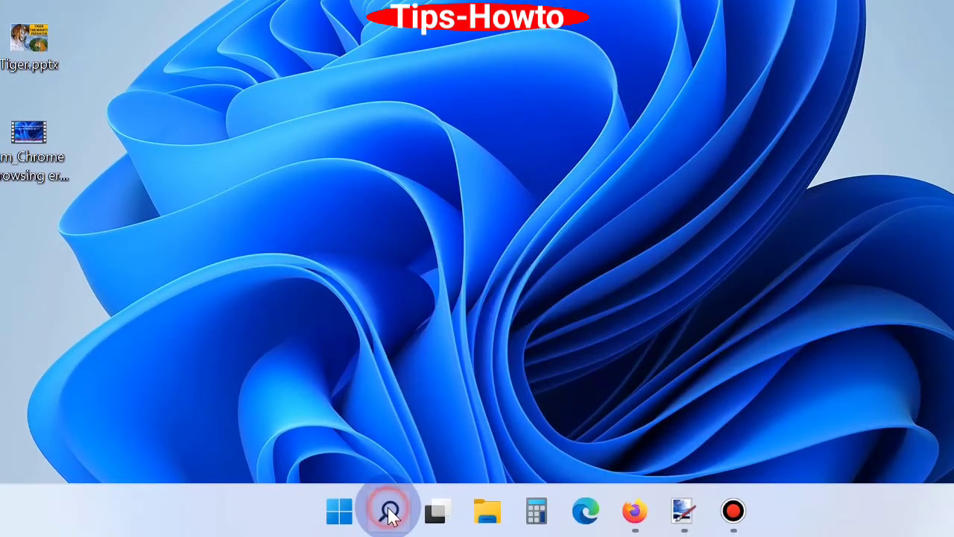
# Search 'advanced system settings' and open View advanced system settings.
pyautogui.click(387, 512)
pyautogui.click(249, 112)
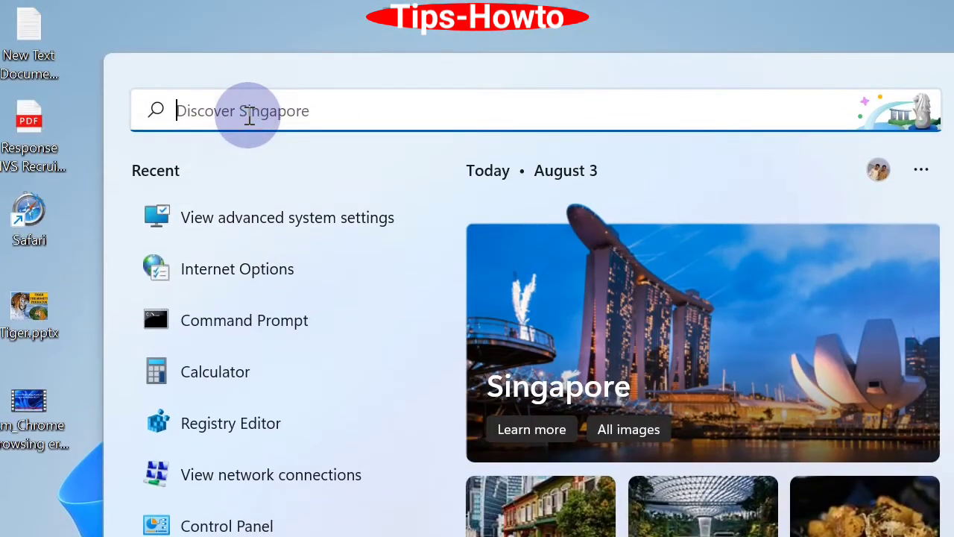
pyautogui.write('adv')
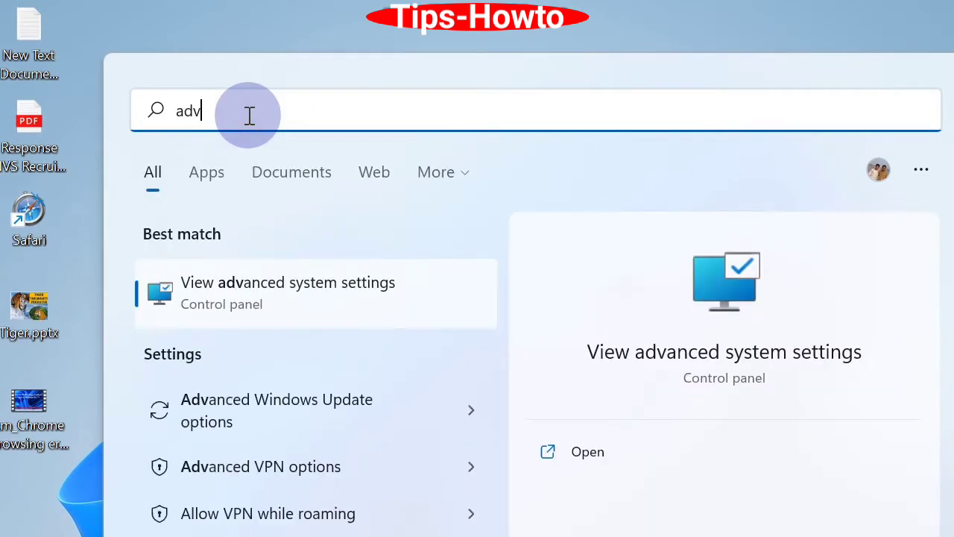
pyautogui.write('anced system ')
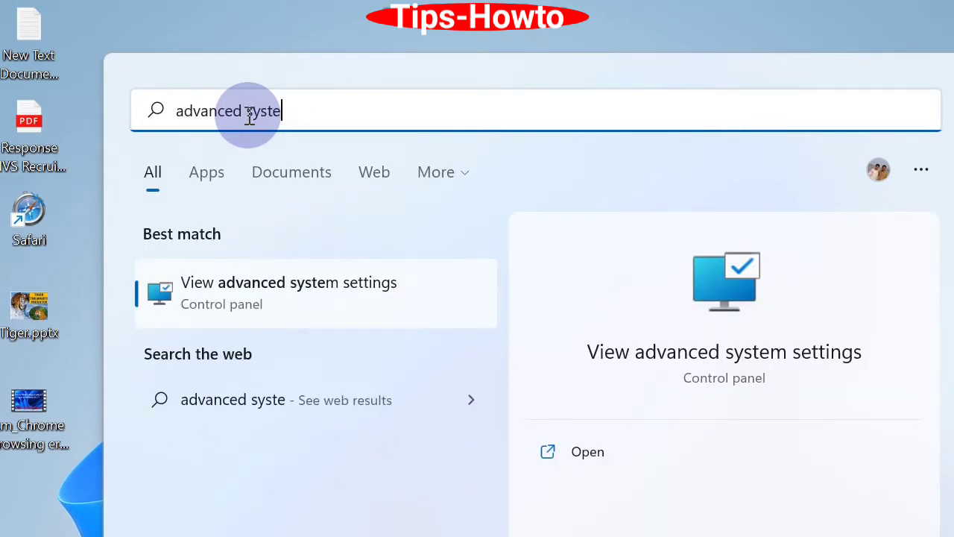
pyautogui.write('settings')
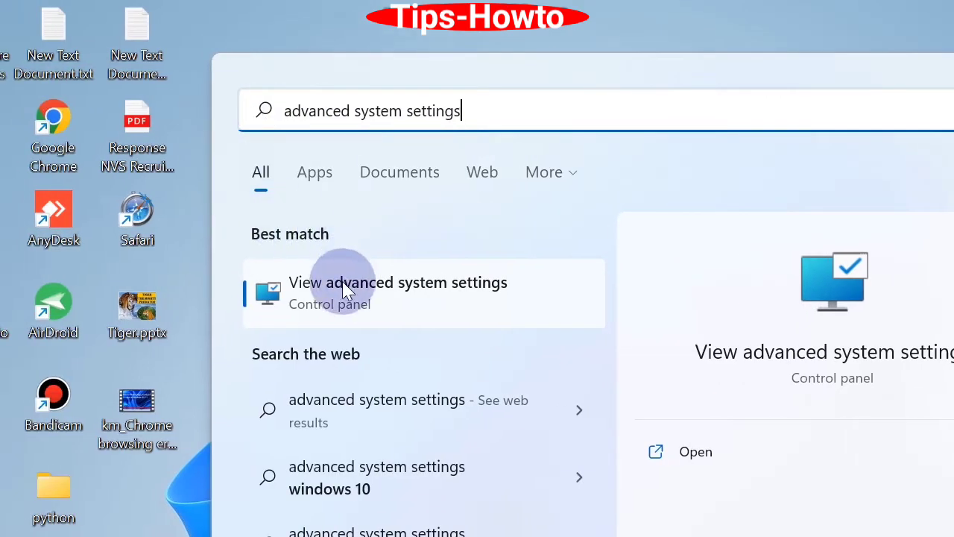
pyautogui.click(323, 291)
# In Performance Options, turn on DEP for all programs and services except those selected.
pyautogui.moveTo(246, 110); pyautogui.dragTo(575, 132)
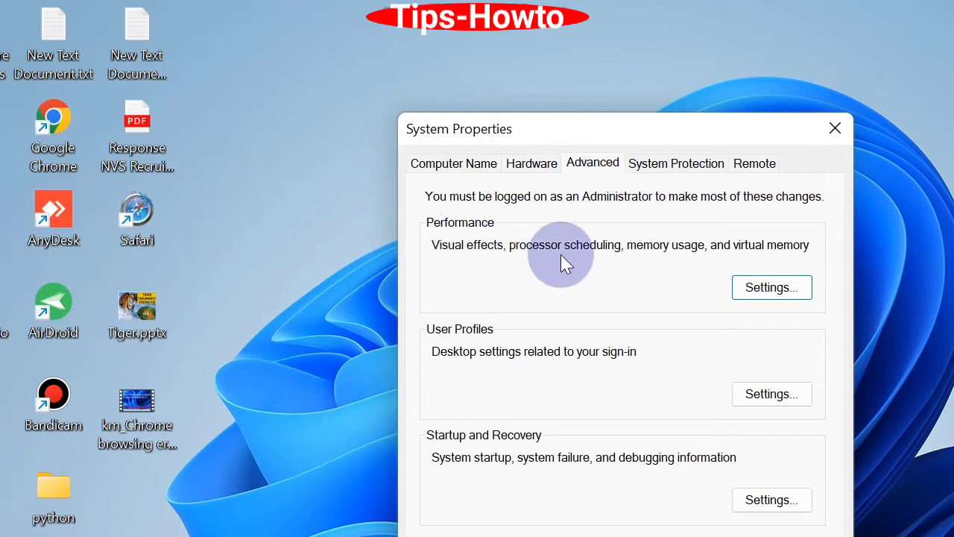
pyautogui.click(768, 289)
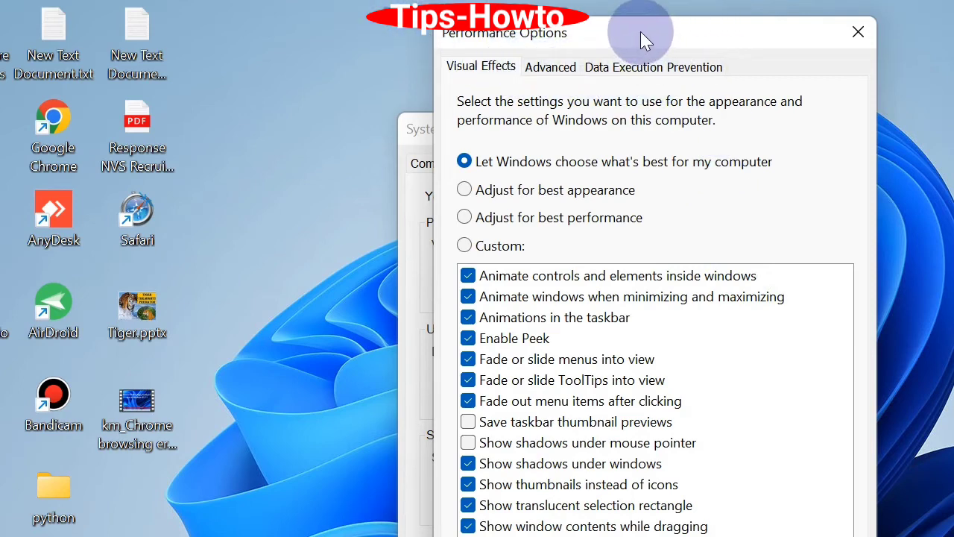
pyautogui.moveTo(640, 31); pyautogui.dragTo(623, 183)
pyautogui.click(615, 219)
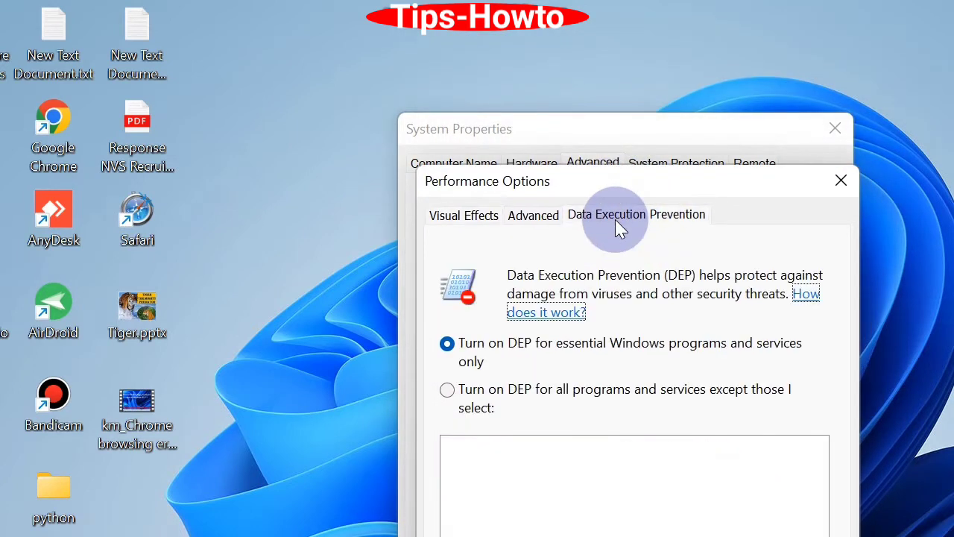
pyautogui.moveTo(621, 179); pyautogui.dragTo(662, 171)
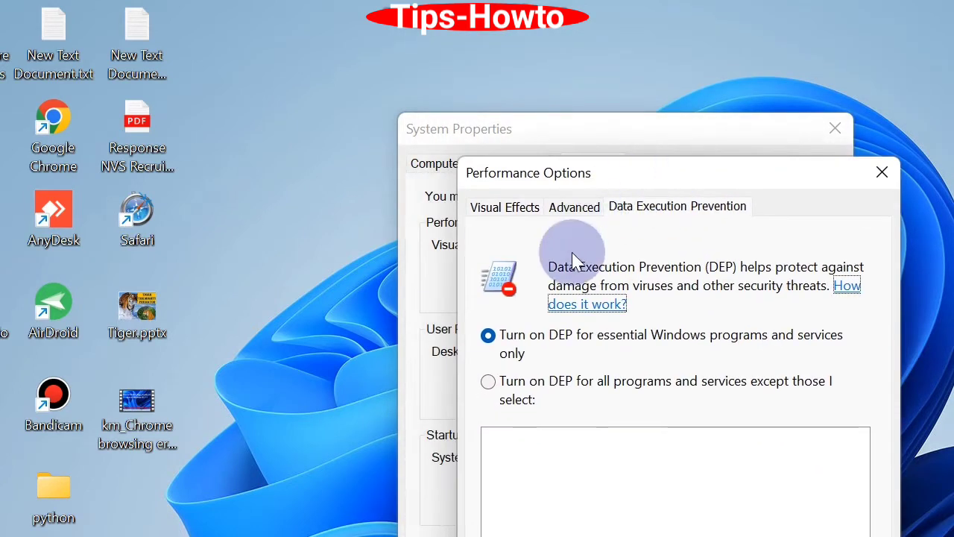
pyautogui.click(487, 384)
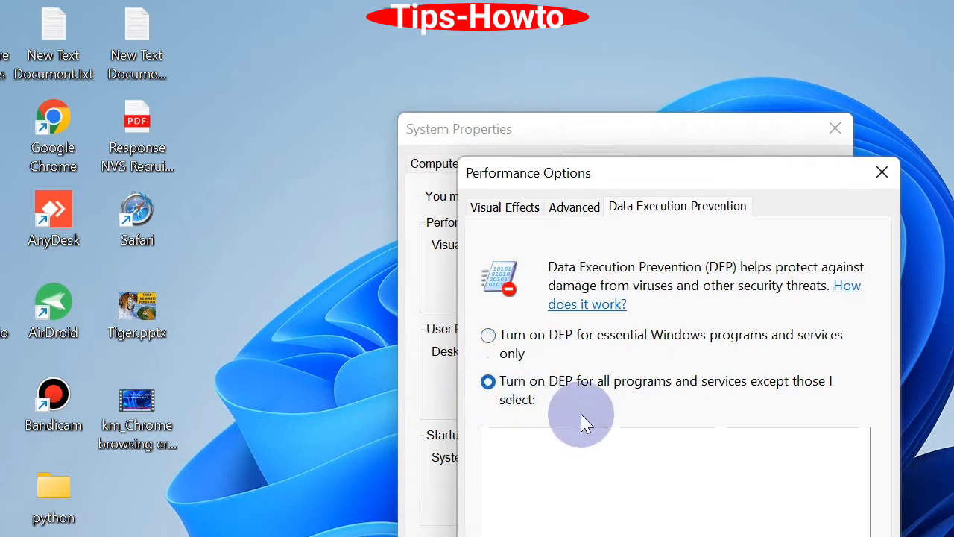
# Close the exception file picker without adding a program and confirm the DEP setting with OK.
pyautogui.moveTo(685, 172); pyautogui.dragTo(681, 71)
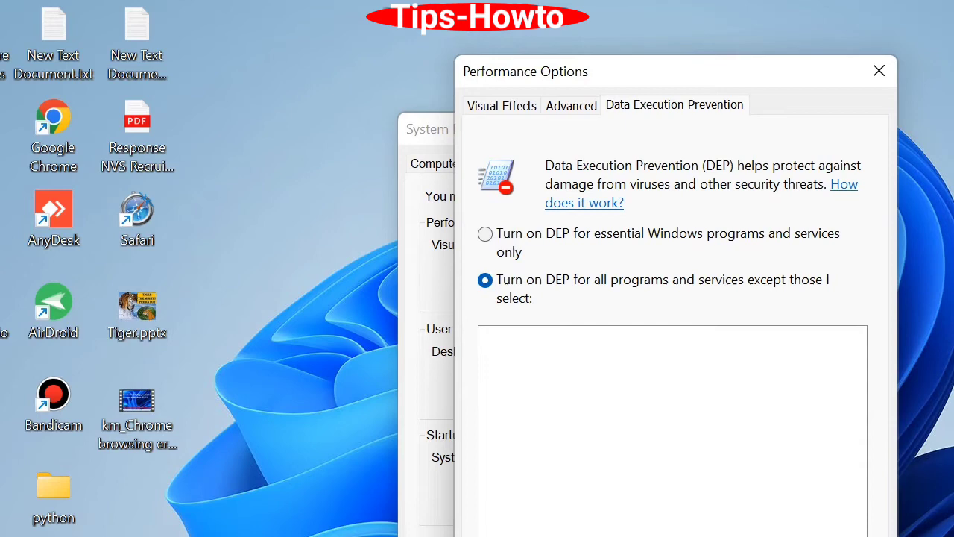
pyautogui.hotkey('alt', 'd')
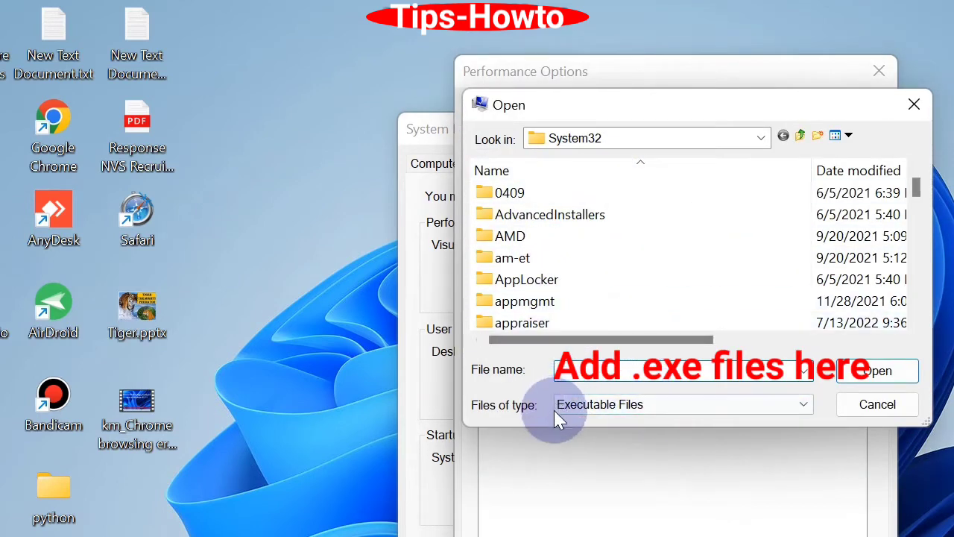
pyautogui.click(703, 405)
pyautogui.click(695, 406)
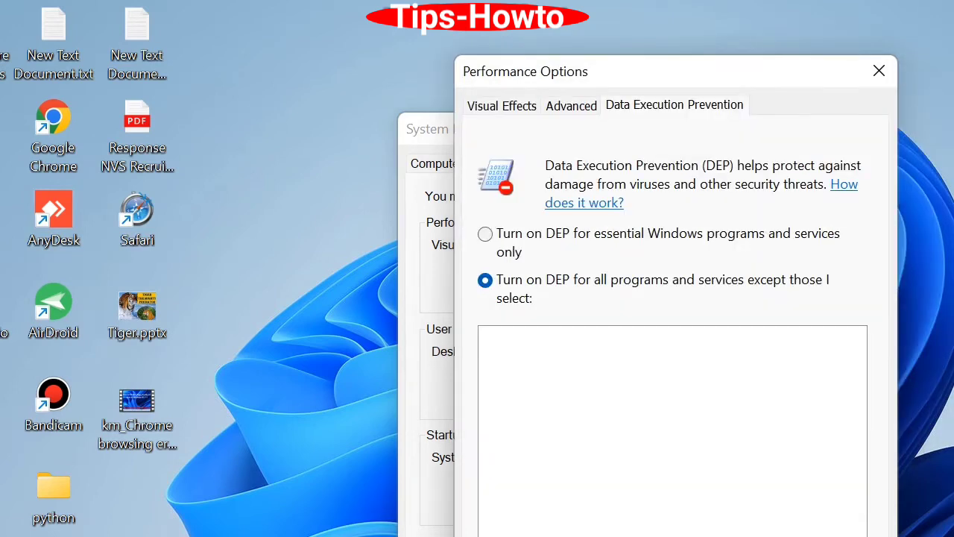
pyautogui.moveTo(703, 69); pyautogui.dragTo(714, 15)
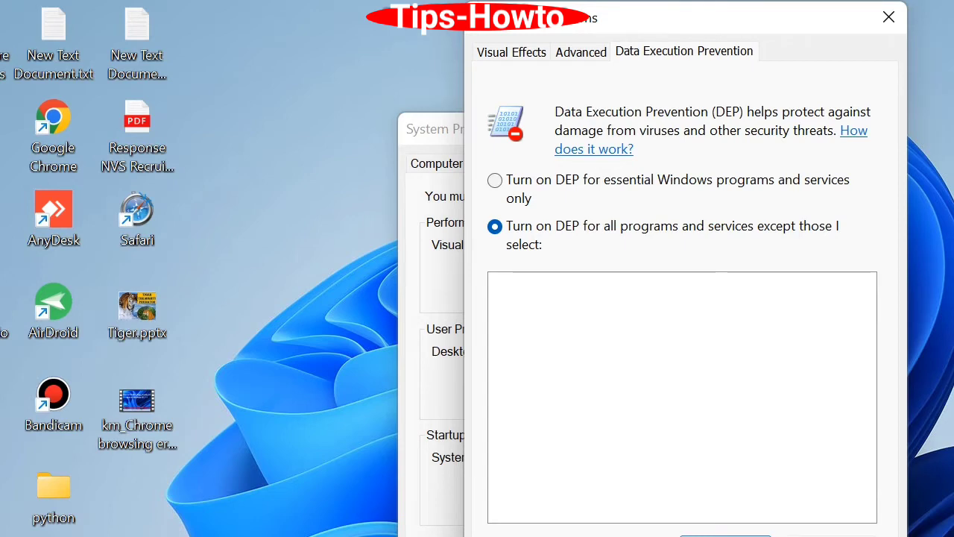
pyautogui.press('Return')
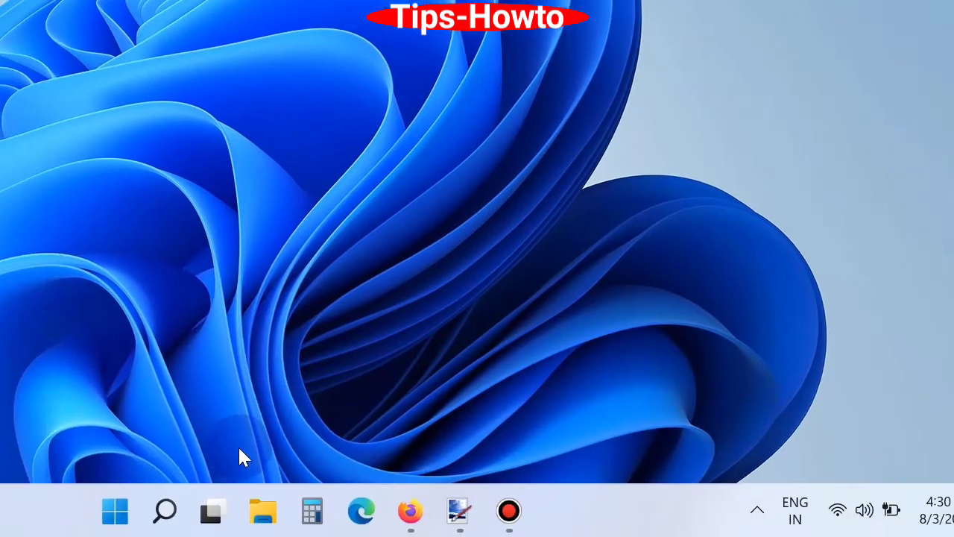
# Search 'control panel' and open Control Panel from the results.
pyautogui.click(165, 511)
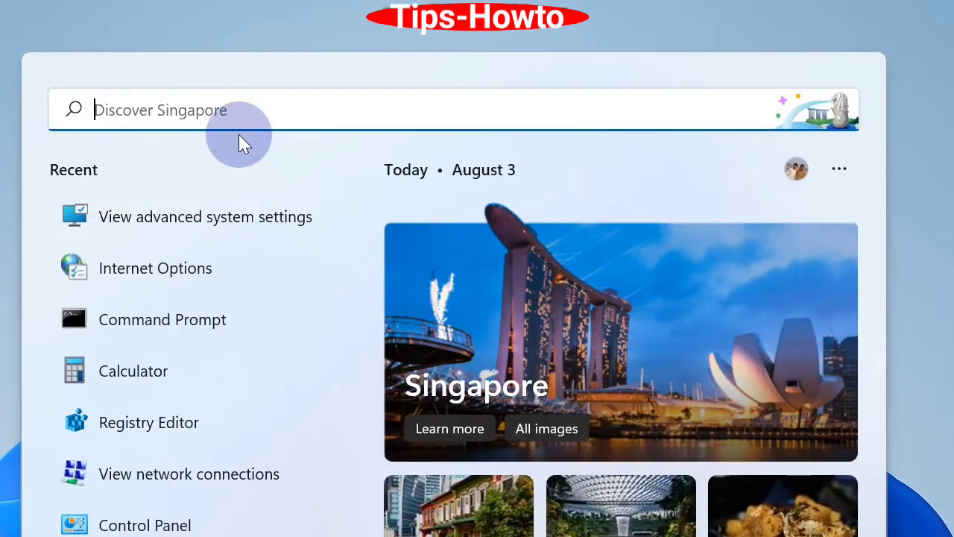
pyautogui.write('c')
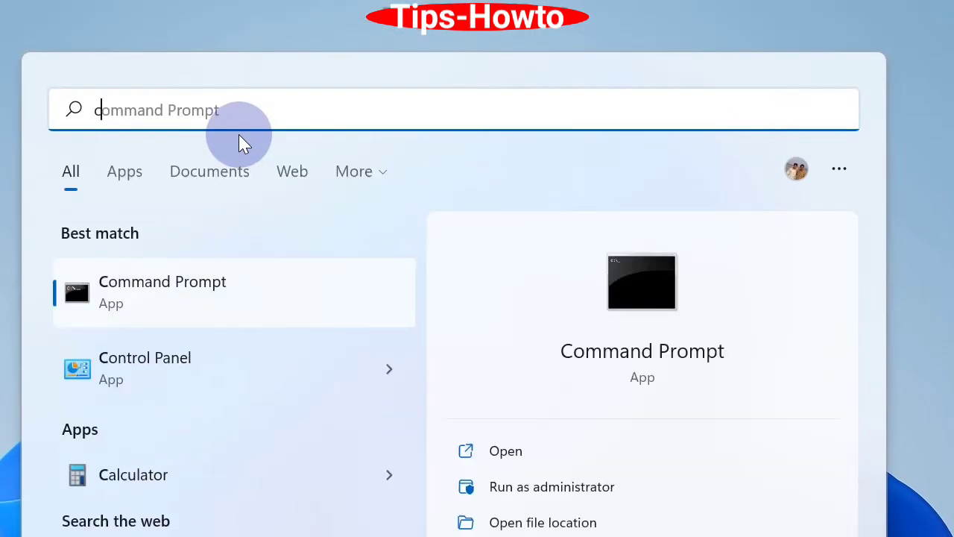
pyautogui.write('ontro')
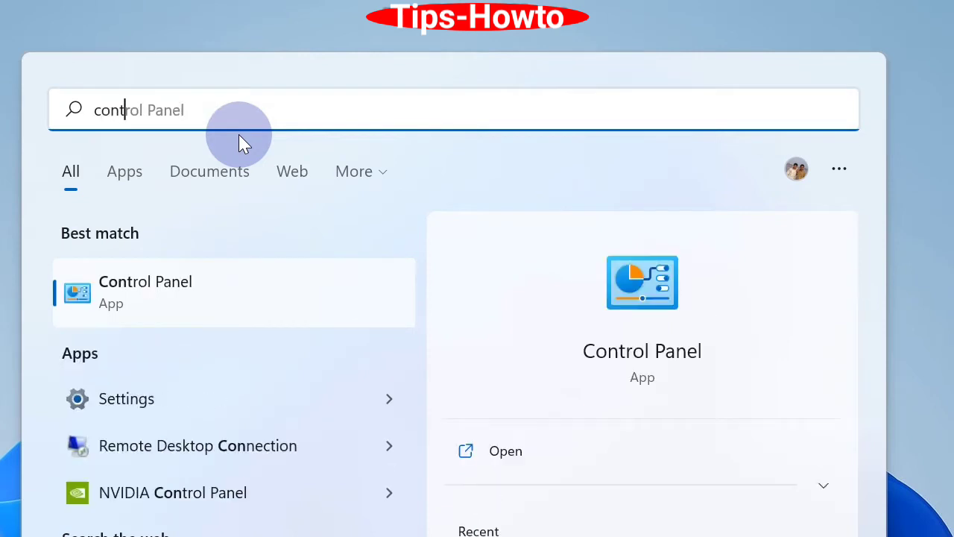
pyautogui.write('l panel')
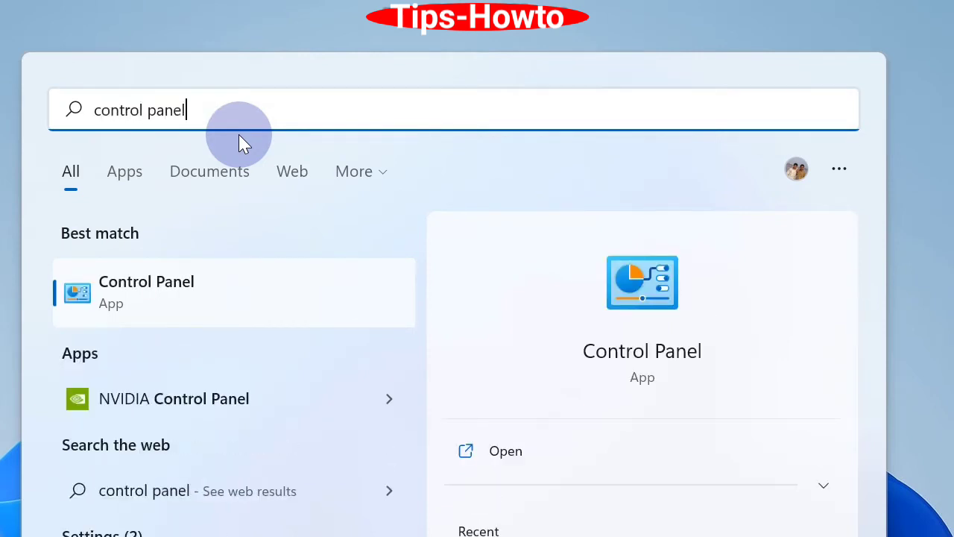
pyautogui.click(124, 297)
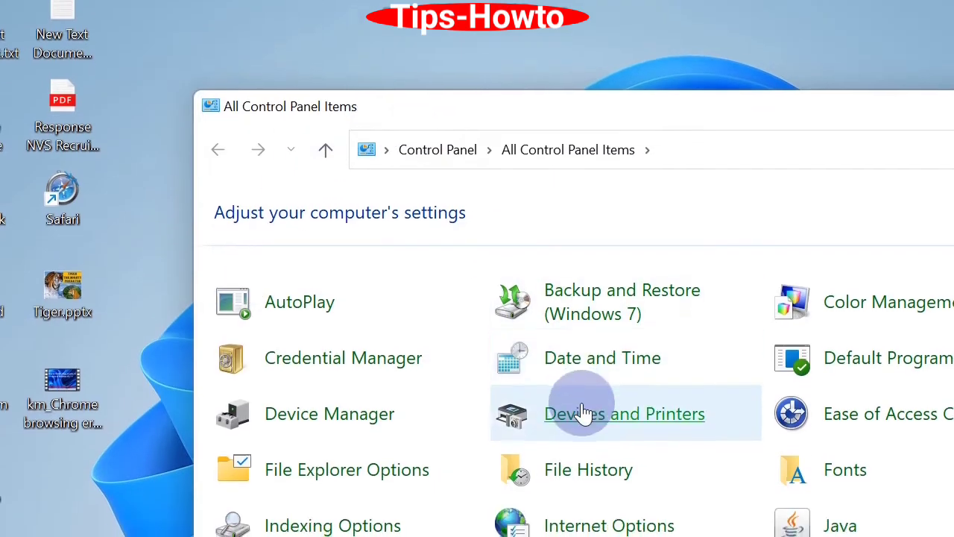
# Open User Accounts from the All Control Panel Items list.
pyautogui.scroll(-3, 585, 439)
pyautogui.scroll(-2, 594, 412)
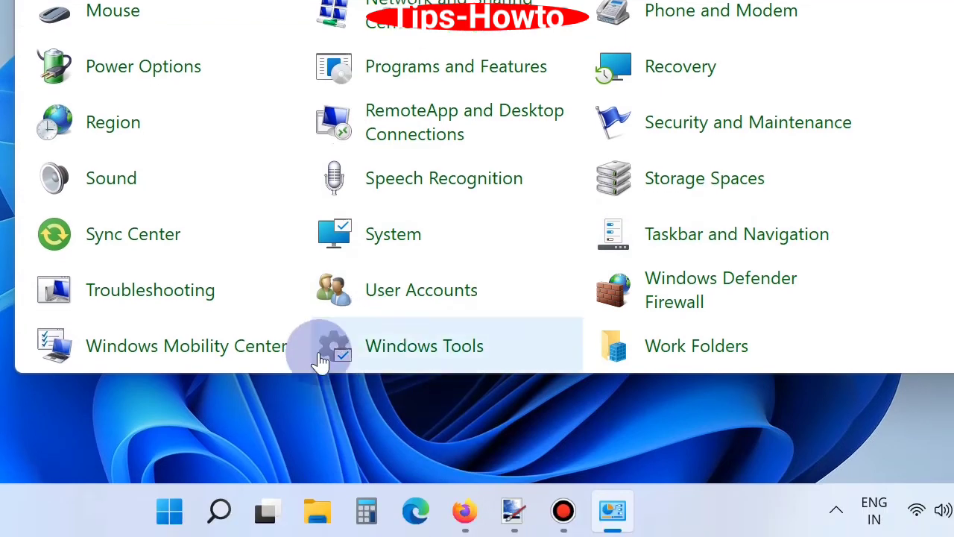
pyautogui.click(406, 291)
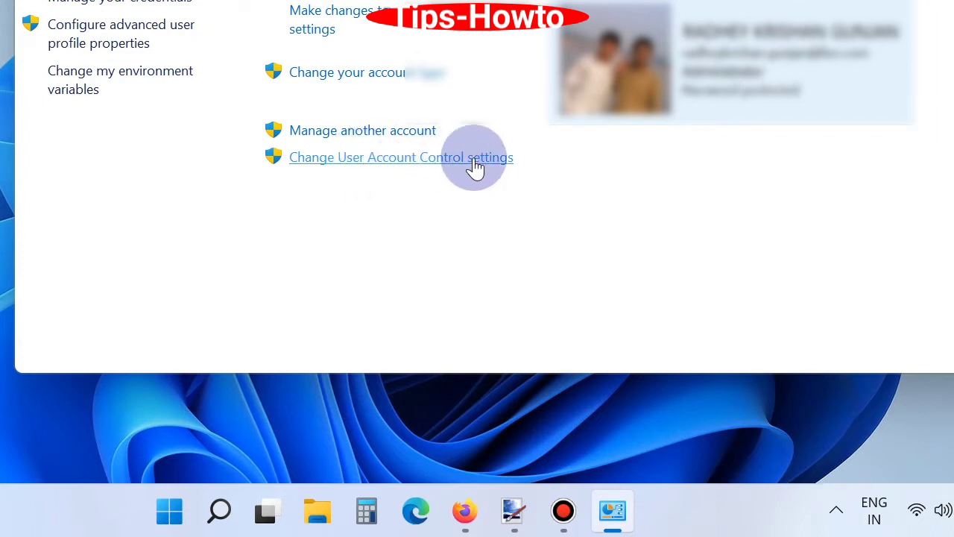
# Lower the User Account Control slider all the way to Never notify.
pyautogui.click(476, 166)
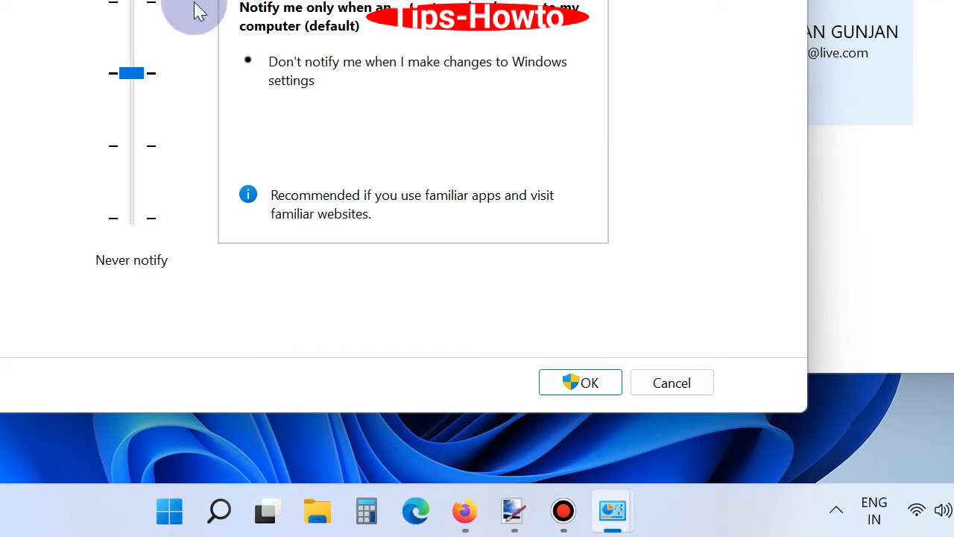
pyautogui.click(133, 76)
pyautogui.moveTo(132, 72); pyautogui.dragTo(127, 123)
pyautogui.moveTo(127, 161); pyautogui.dragTo(124, 208)
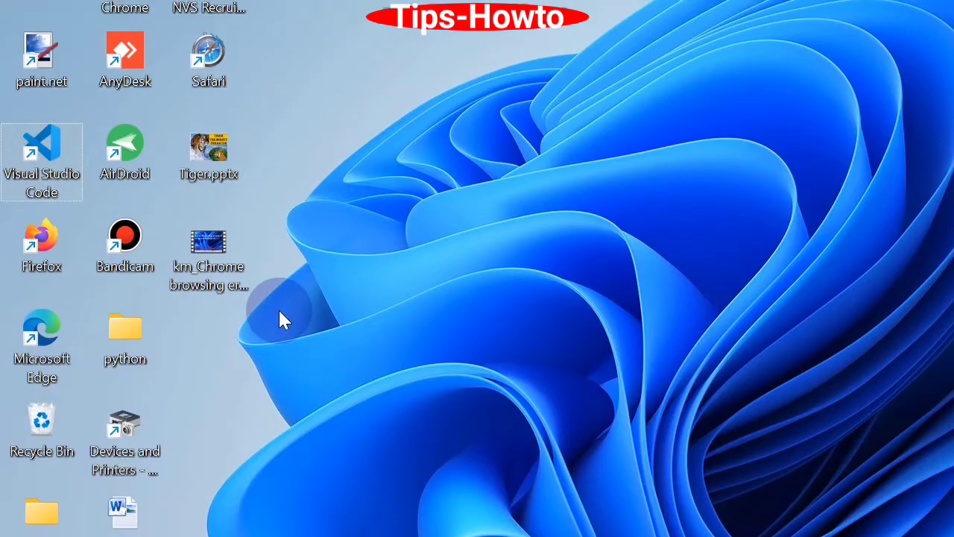
# In the Visual Studio Code shortcut's Properties, make sure Read-only is unchecked on the General tab.
pyautogui.press('Menu')
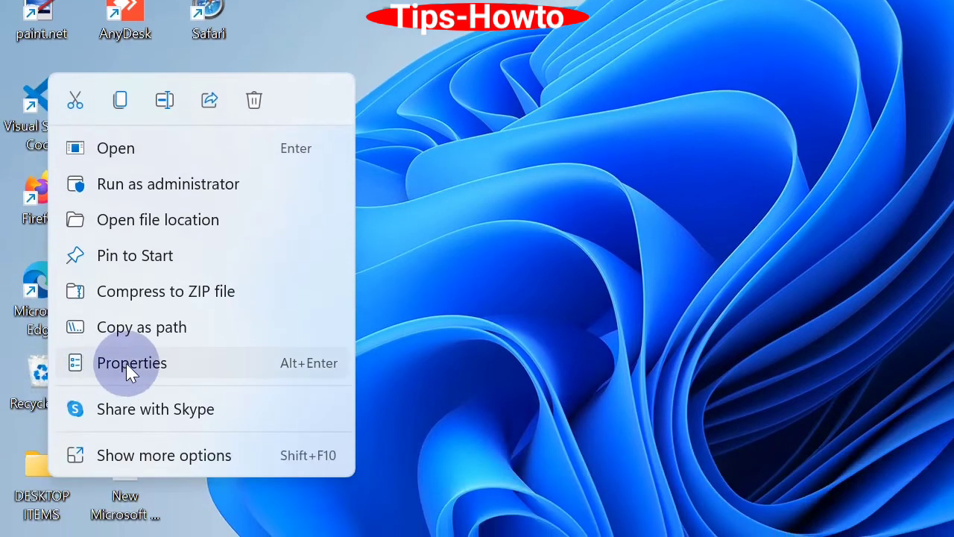
pyautogui.click(116, 363)
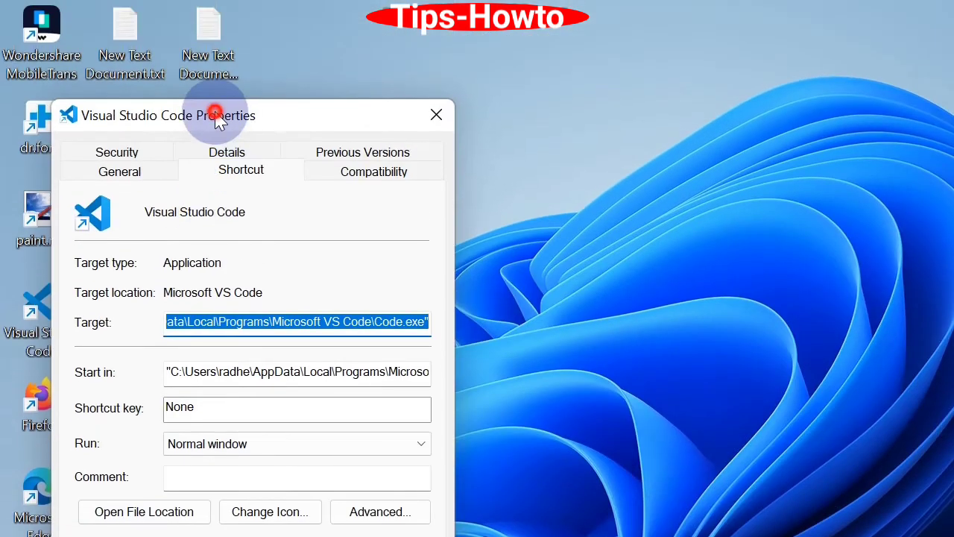
pyautogui.moveTo(217, 119); pyautogui.dragTo(646, 43)
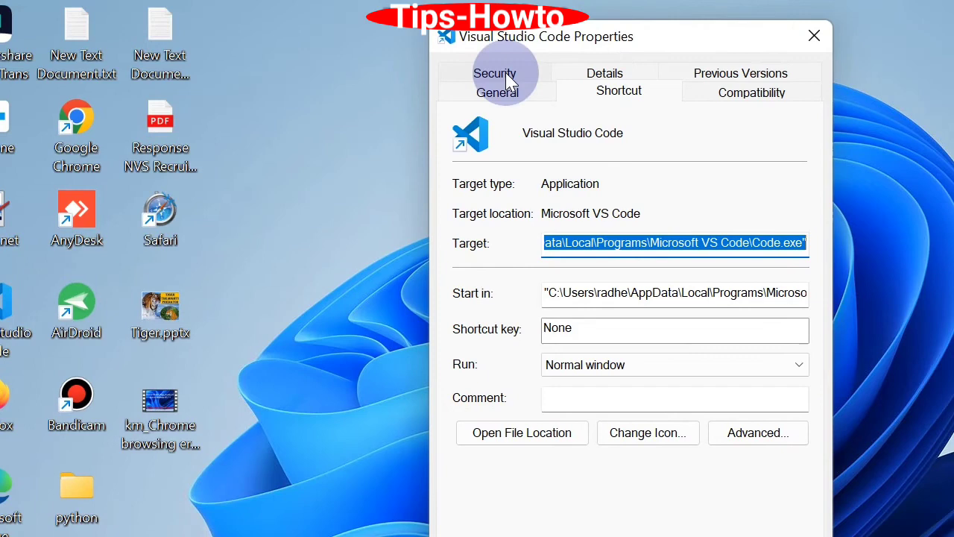
pyautogui.click(497, 93)
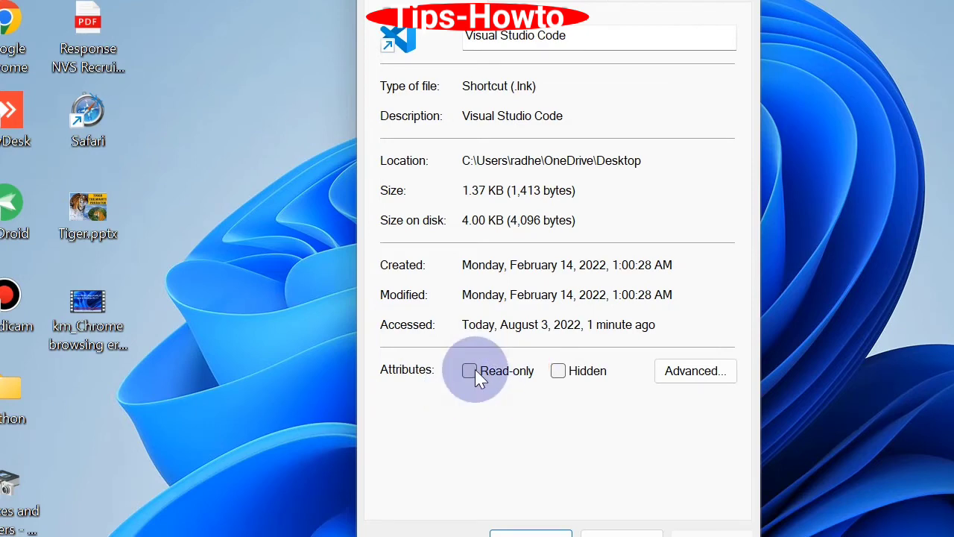
pyautogui.click(475, 370)
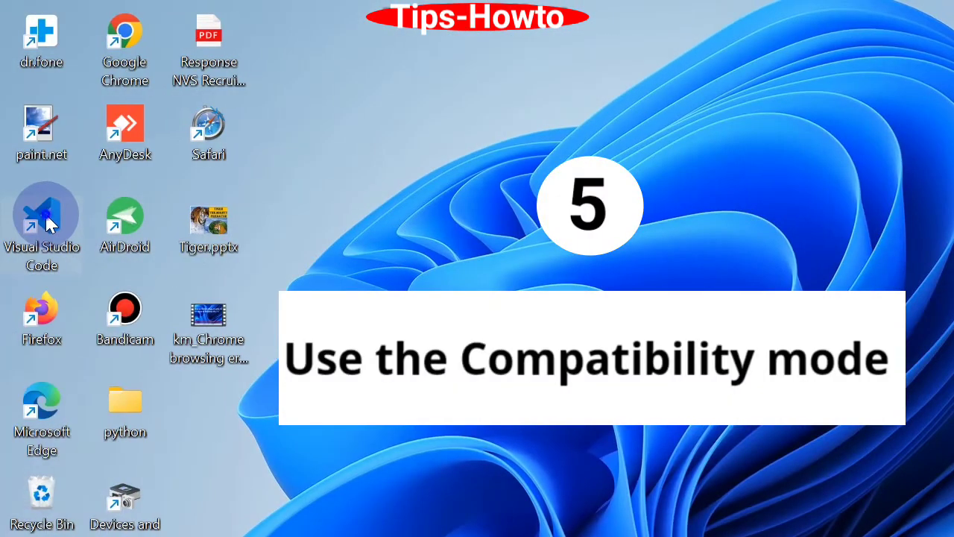
pyautogui.rightClick(46, 215)
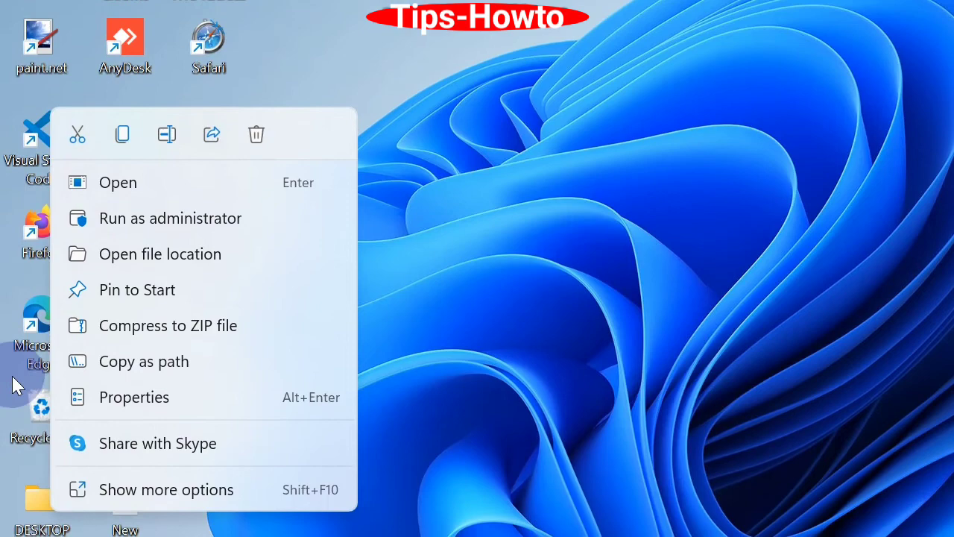
# Enable compatibility mode for Windows 8 on the Visual Studio Code shortcut, then Apply and OK.
pyautogui.click(112, 421)
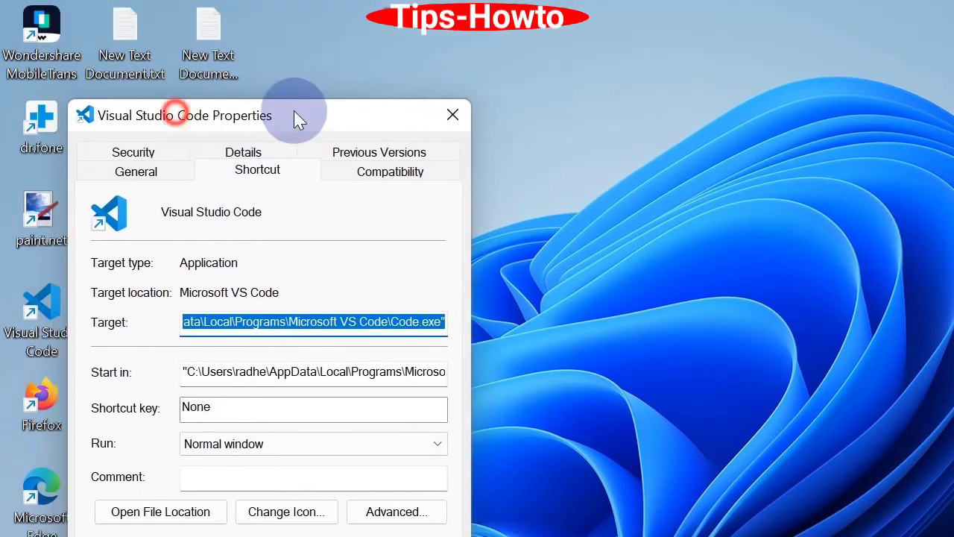
pyautogui.moveTo(294, 112); pyautogui.dragTo(594, 82)
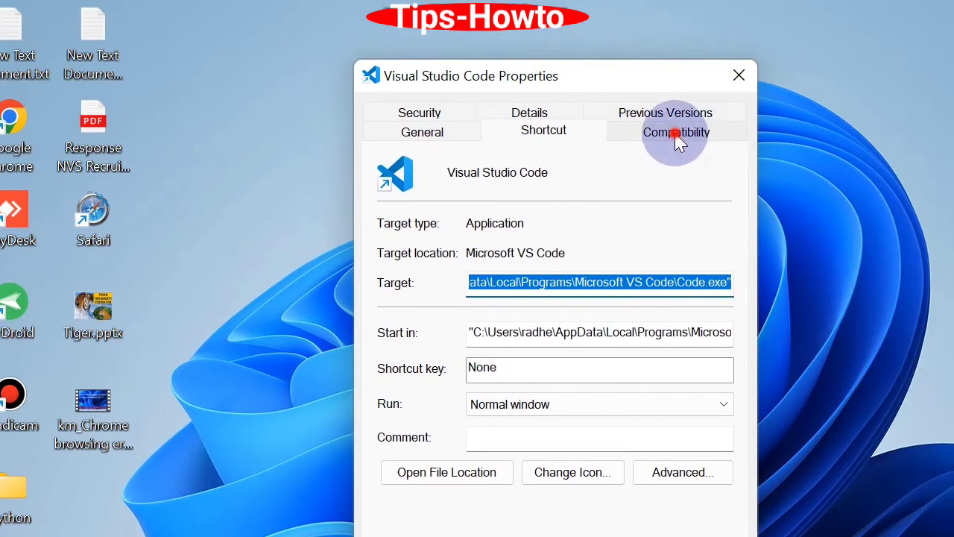
pyautogui.click(676, 135)
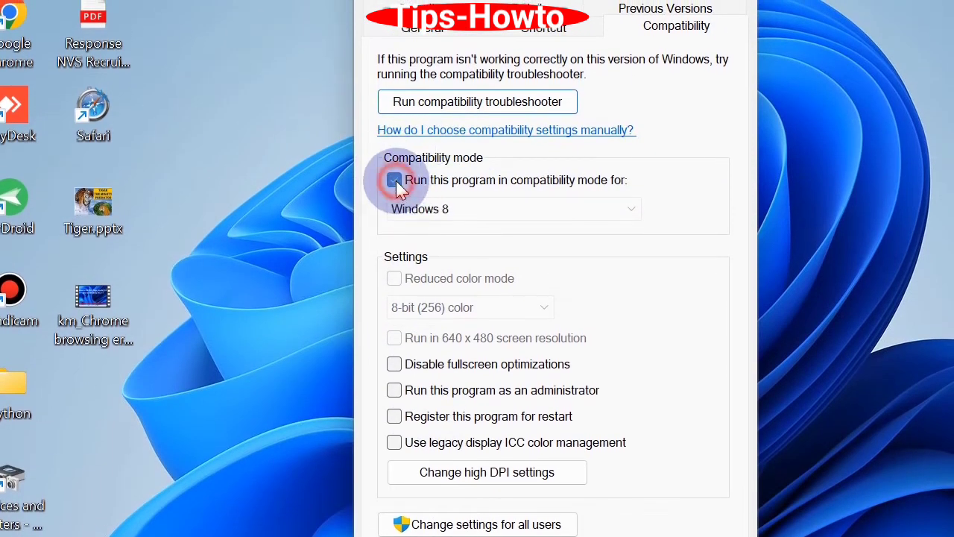
pyautogui.click(395, 180)
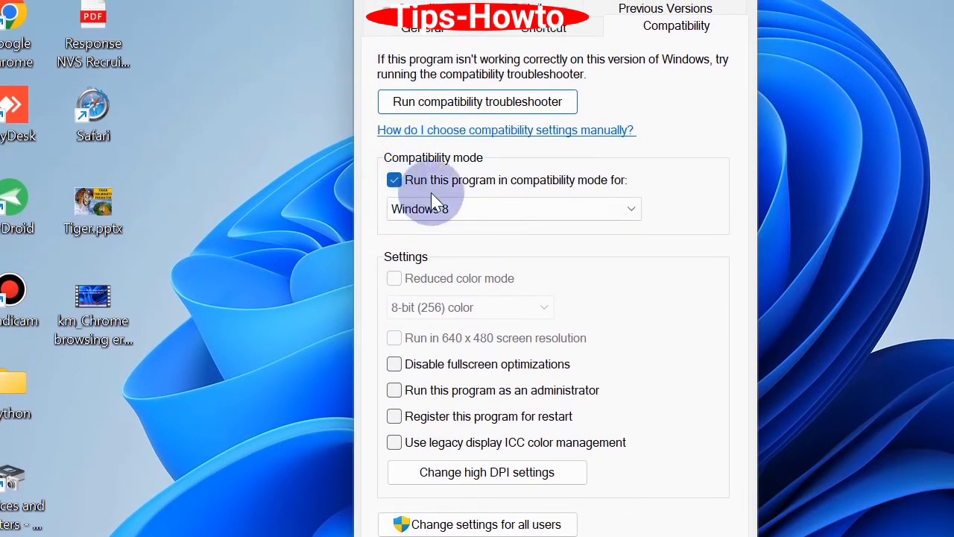
pyautogui.click(953, 246)
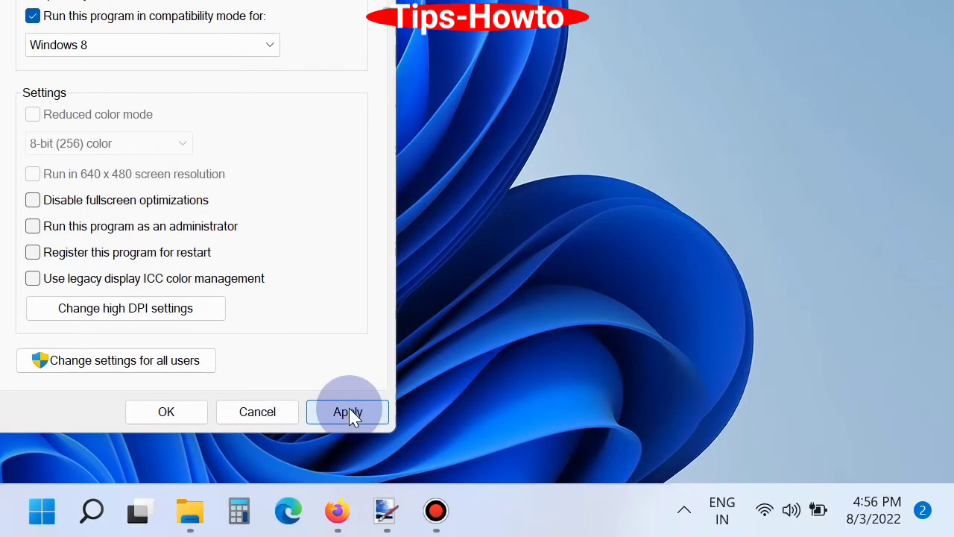
pyautogui.click(348, 412)
pyautogui.click(166, 412)
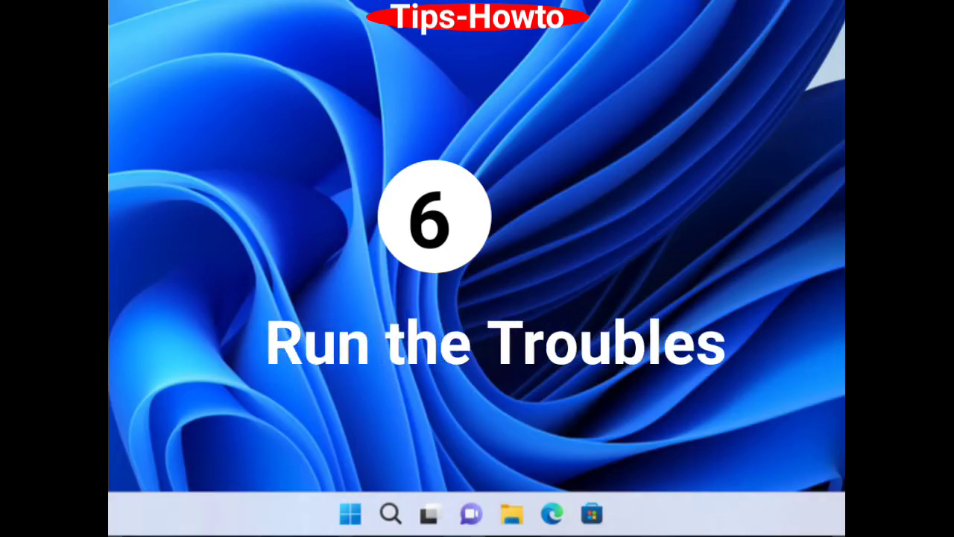
pyautogui.click(316, 512)
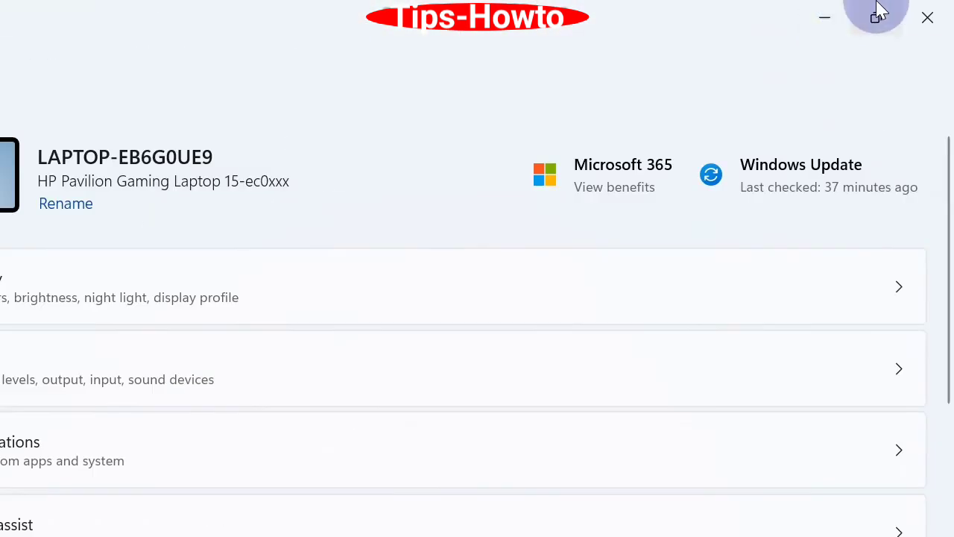
# Run the Program Compatibility Troubleshooter from System > Troubleshoot > Other troubleshooters.
pyautogui.click(880, 9)
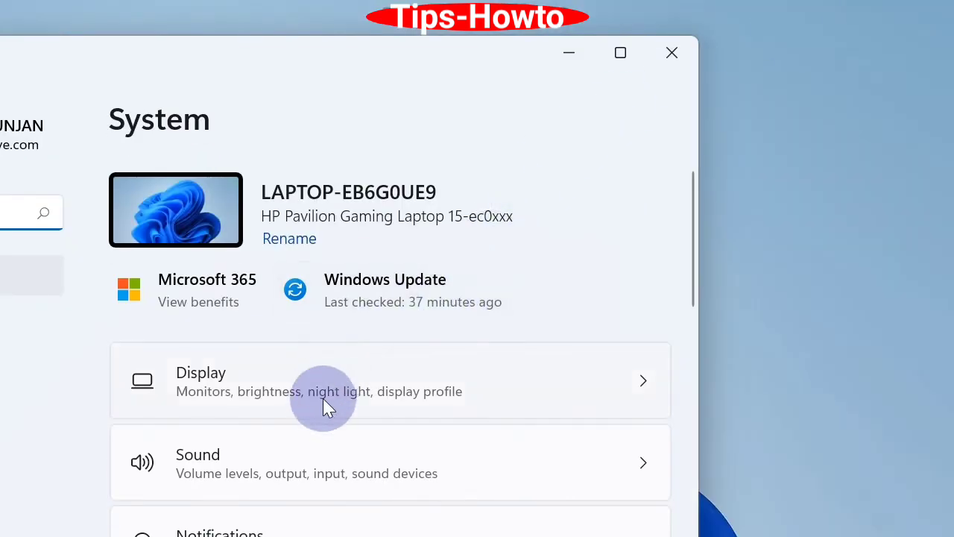
pyautogui.scroll(-5, 312, 406)
pyautogui.scroll(-5, 311, 406)
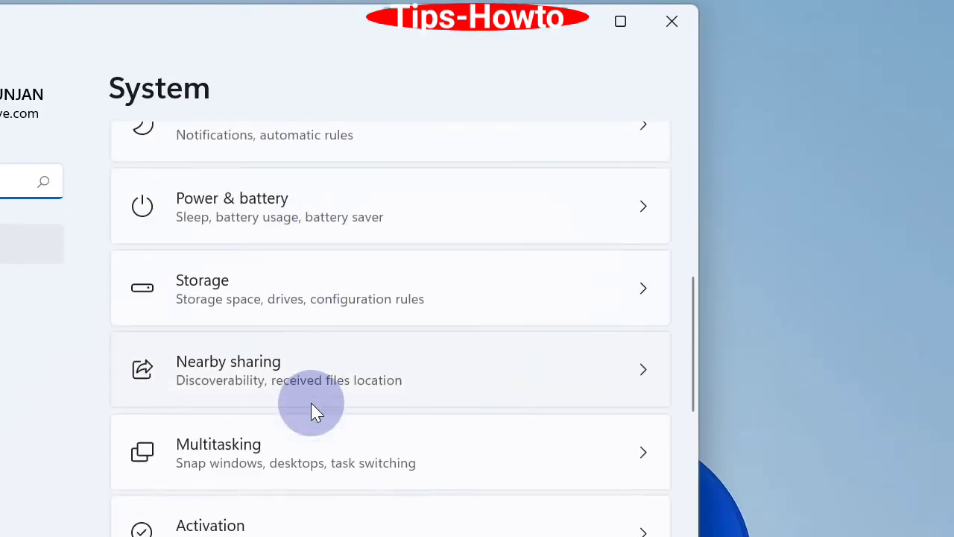
pyautogui.click(273, 382)
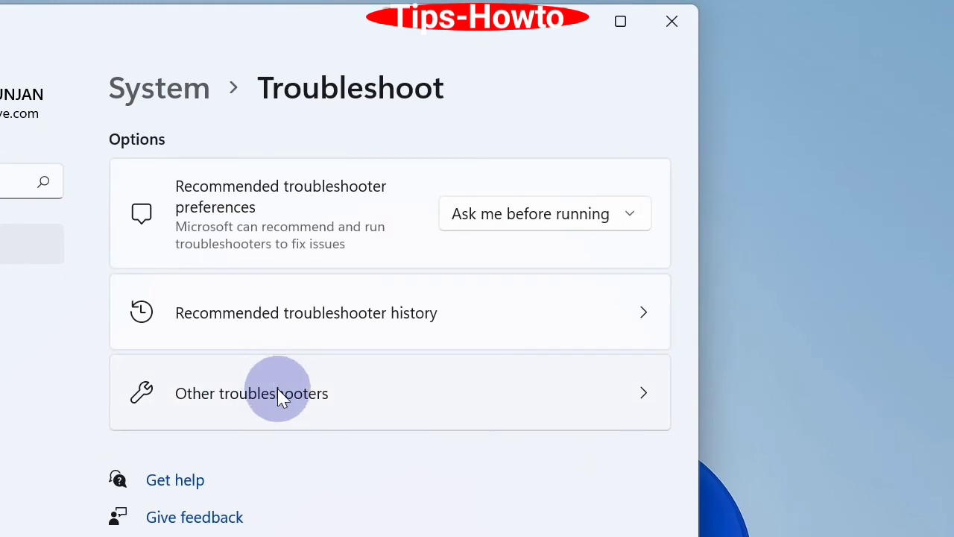
pyautogui.click(277, 388)
pyautogui.scroll(-10, 278, 388)
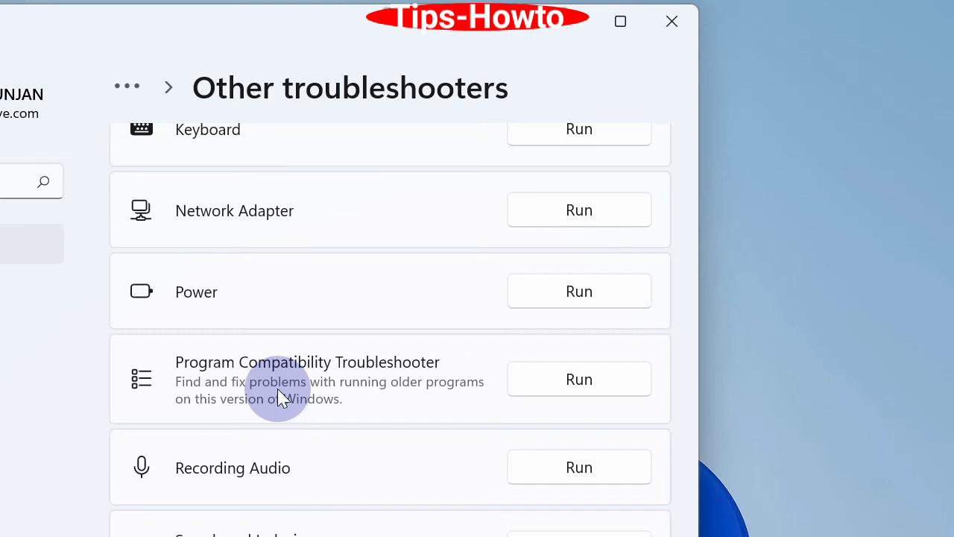
pyautogui.click(580, 382)
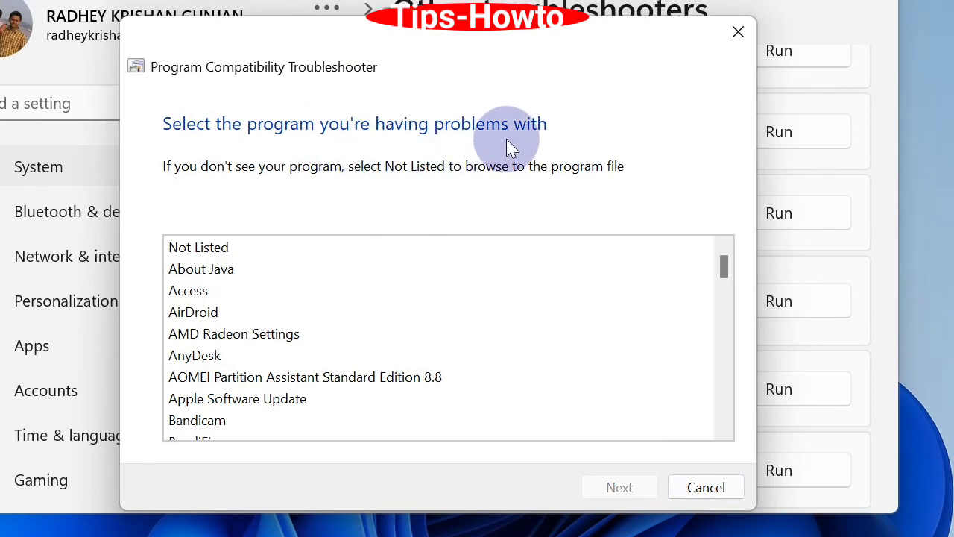
# Select Zoom from the troubleshooter's program list as the program with problems.
pyautogui.scroll(-6, 256, 388)
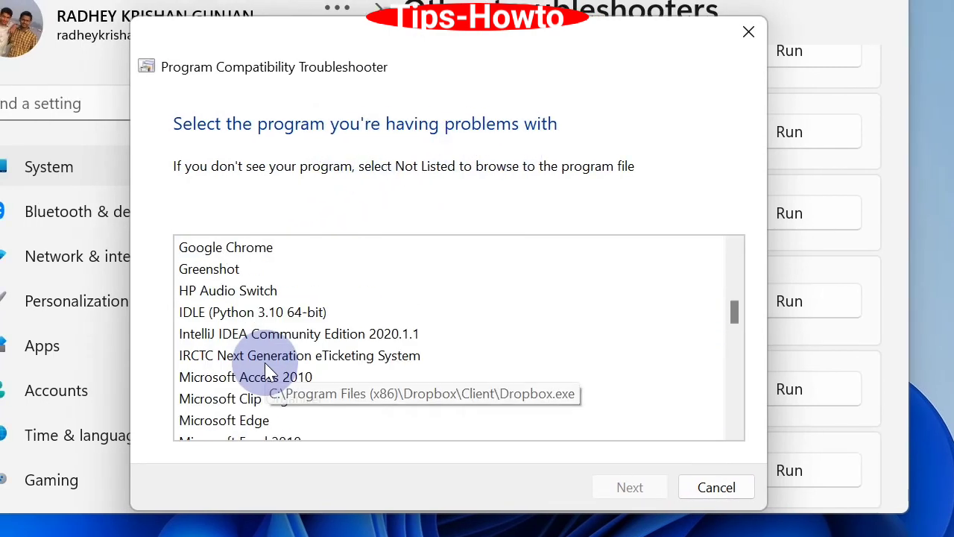
pyautogui.scroll(-15, 266, 369)
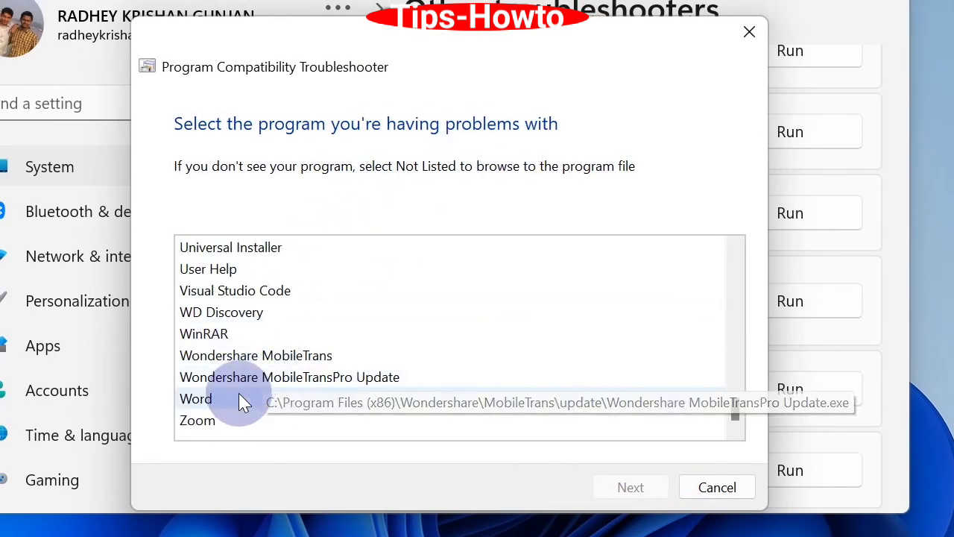
pyautogui.scroll(2, 224, 295)
pyautogui.scroll(-2, 223, 294)
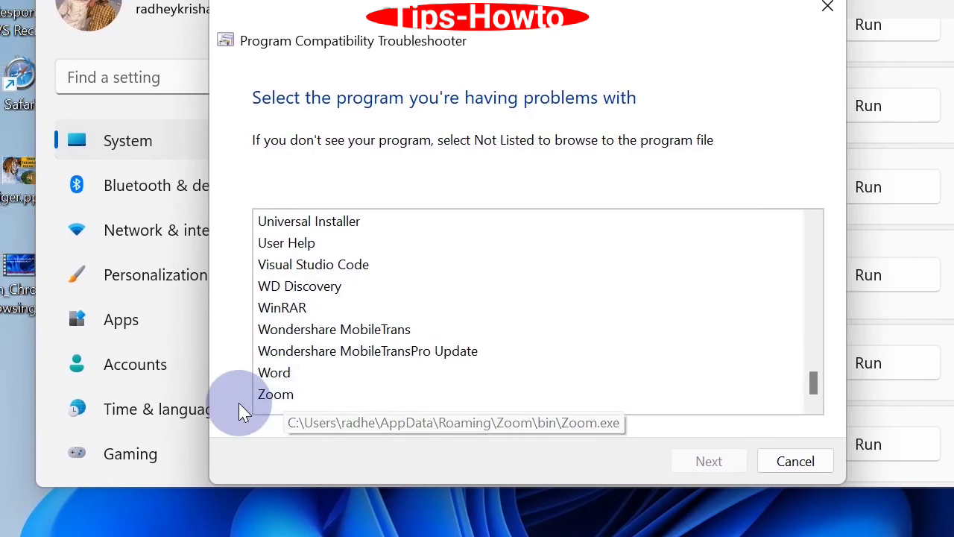
pyautogui.click(228, 399)
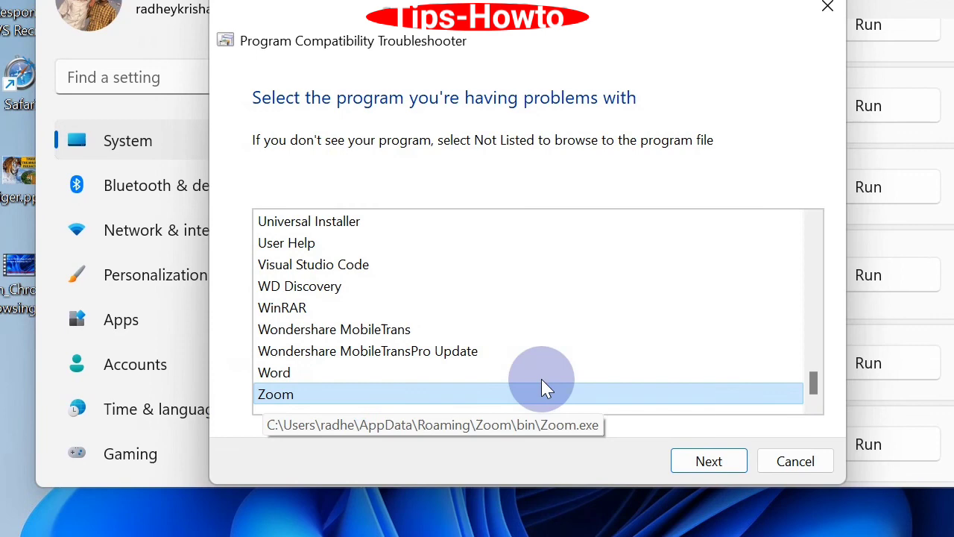